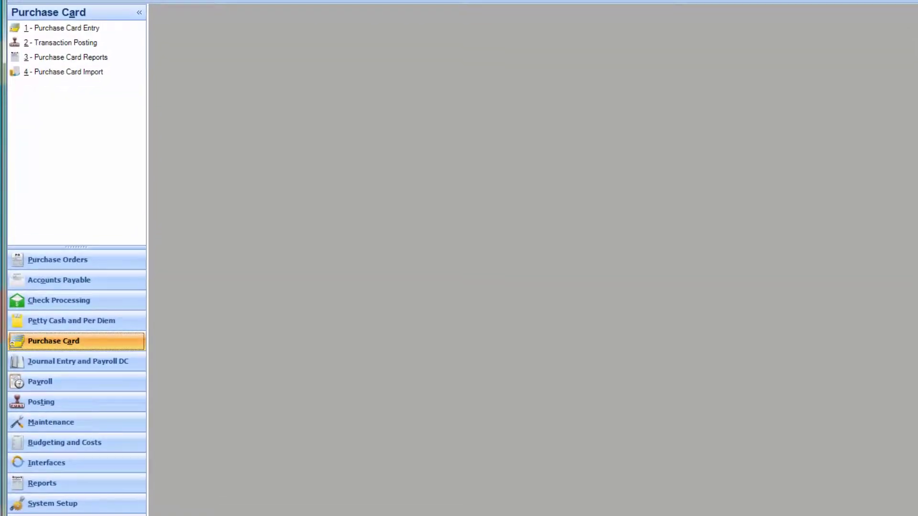
Show the Check Processing tasks in the navigation pane.
{"action": "left_click", "coordinate": [91, 300]}
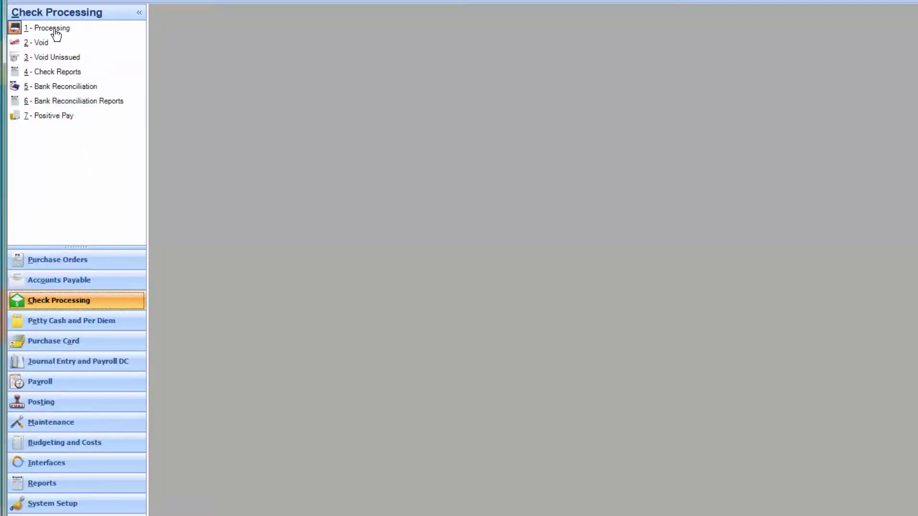
Open the check processing window and choose BofA (Bank of America) as the bank.
{"action": "left_click", "coordinate": [57, 149]}
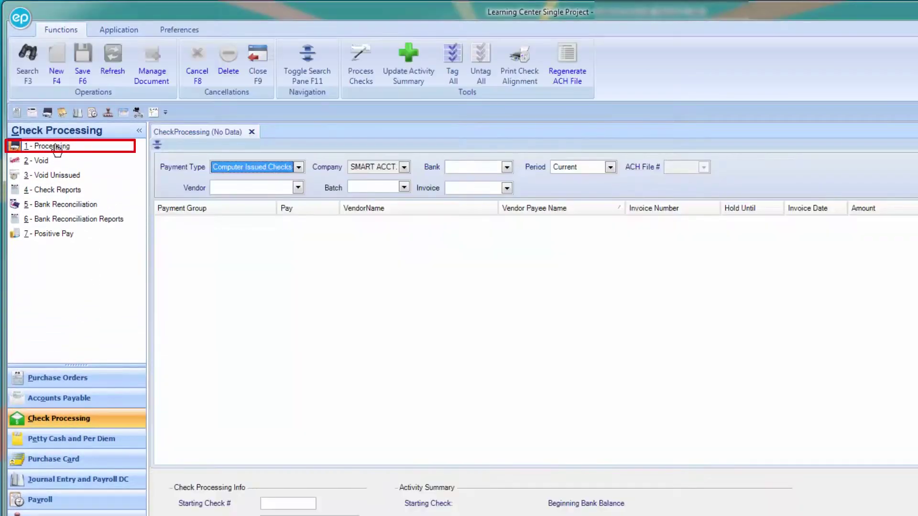
{"action": "left_click", "coordinate": [507, 167]}
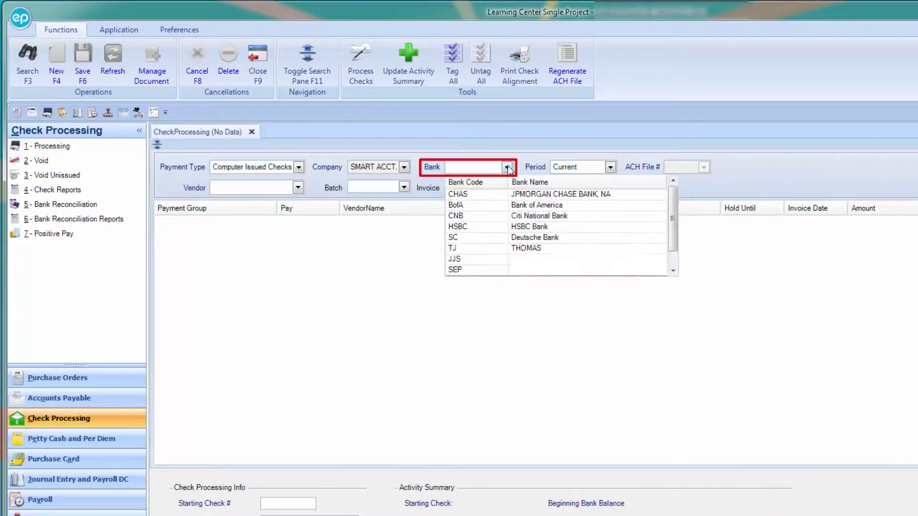
{"action": "left_click", "coordinate": [524, 207]}
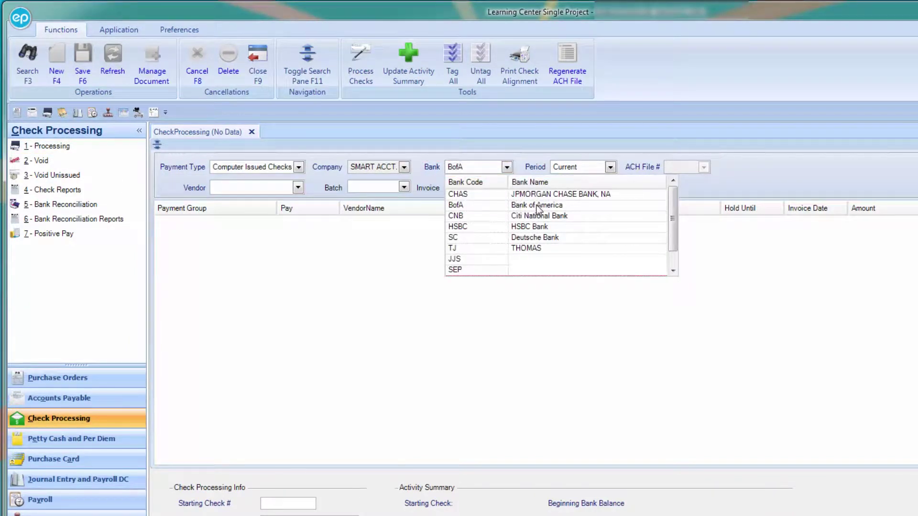
{"action": "left_click", "coordinate": [537, 208]}
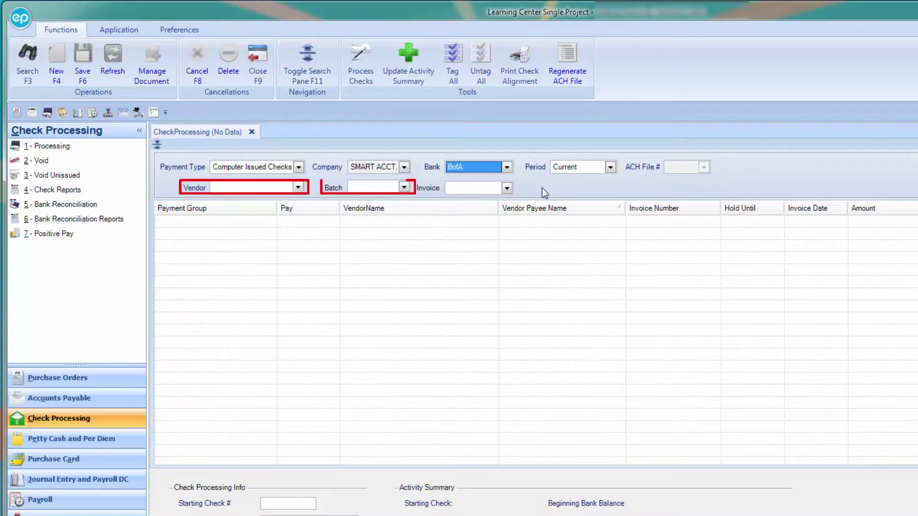
{"action": "left_click", "coordinate": [224, 187]}
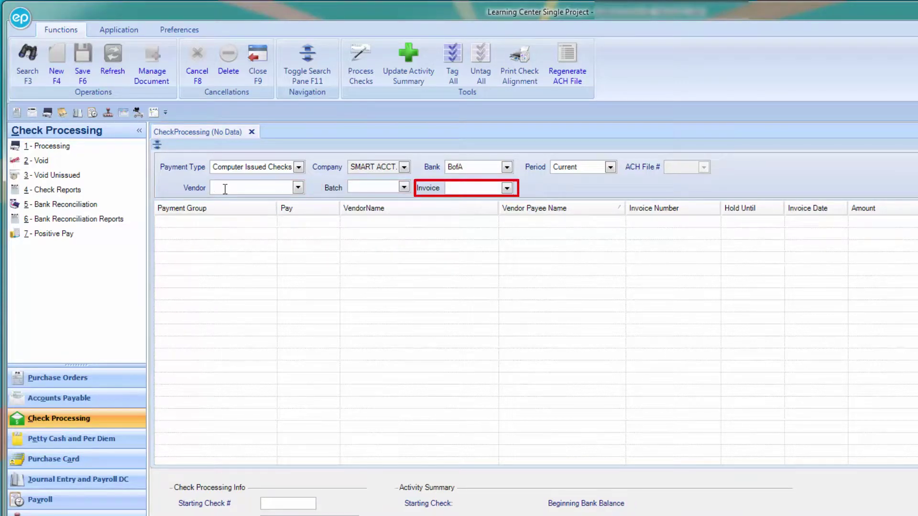
{"action": "type", "text": "Shaw"}
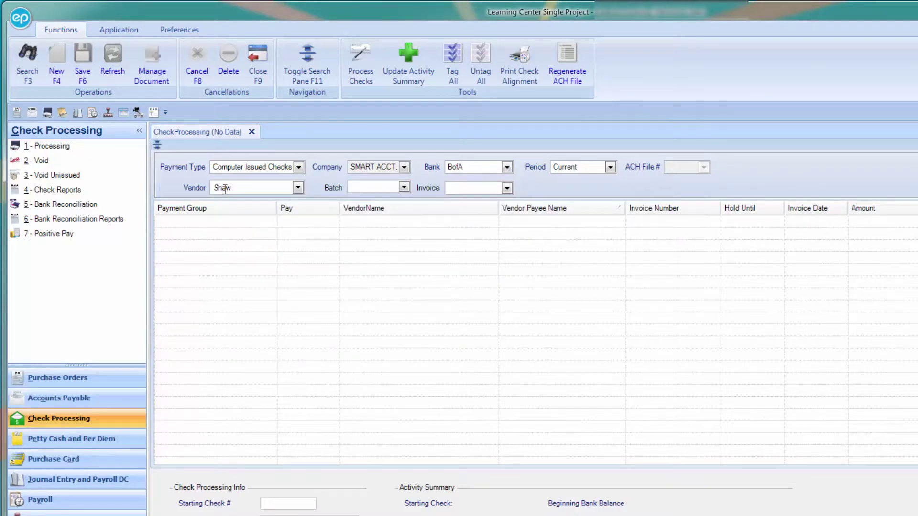
{"action": "key", "text": "BackSpace"}
{"action": "key", "text": "BackSpace"}
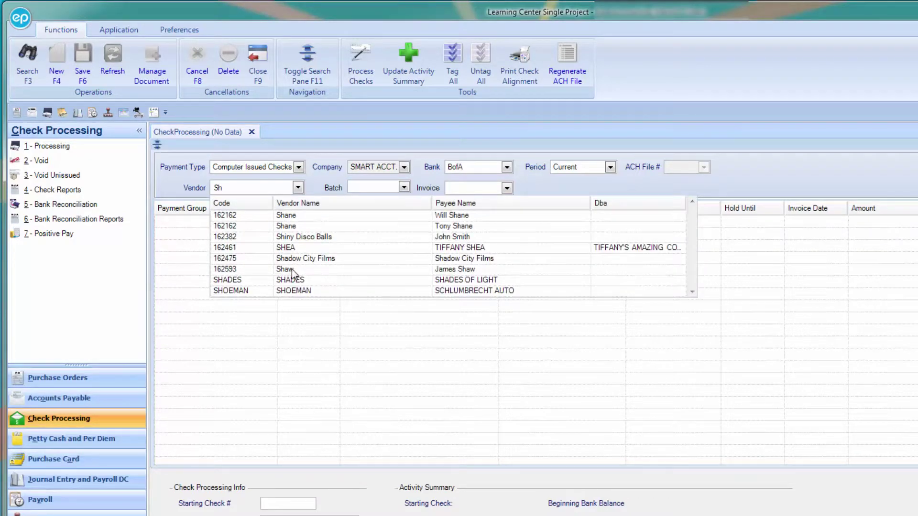
{"action": "left_click", "coordinate": [292, 269]}
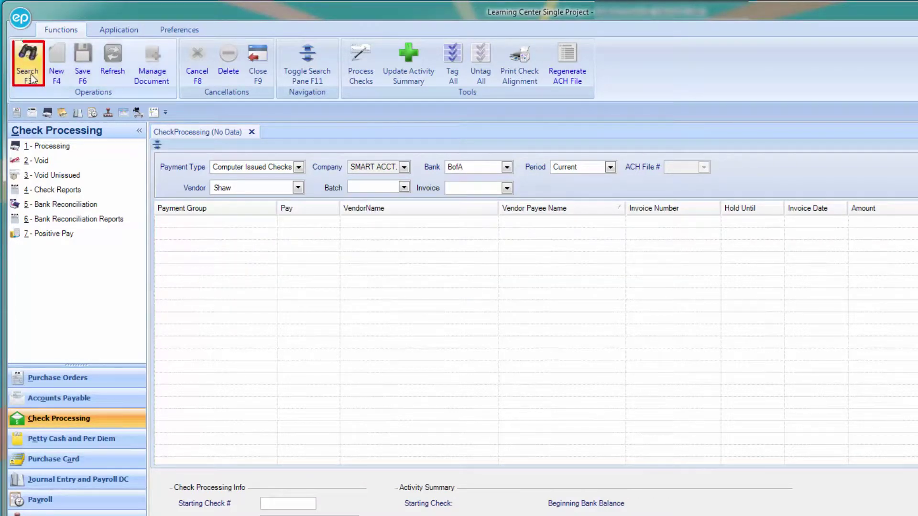
{"action": "left_click", "coordinate": [28, 58]}
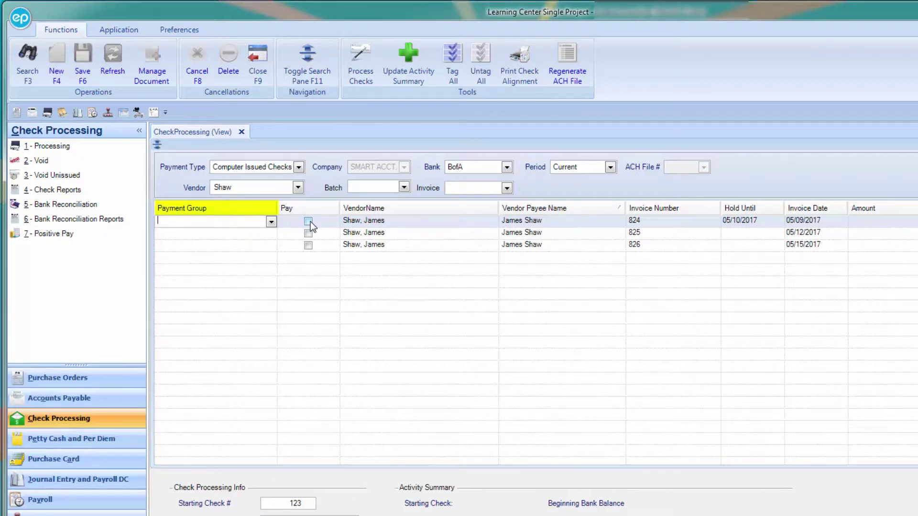
{"action": "left_click", "coordinate": [271, 222]}
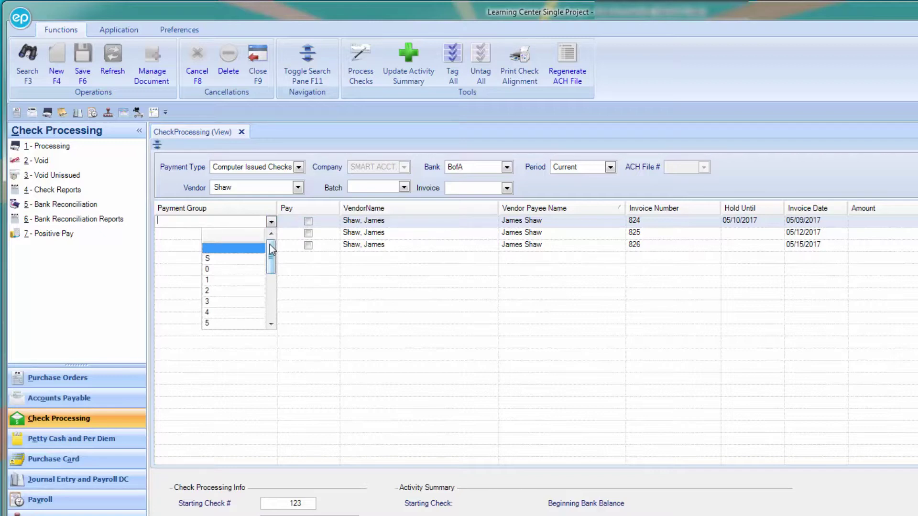
Give the first invoice payment group S and tick Pay on invoices 824–826.
{"action": "left_click_drag", "start_coordinate": [271, 249], "coordinate": [269, 305]}
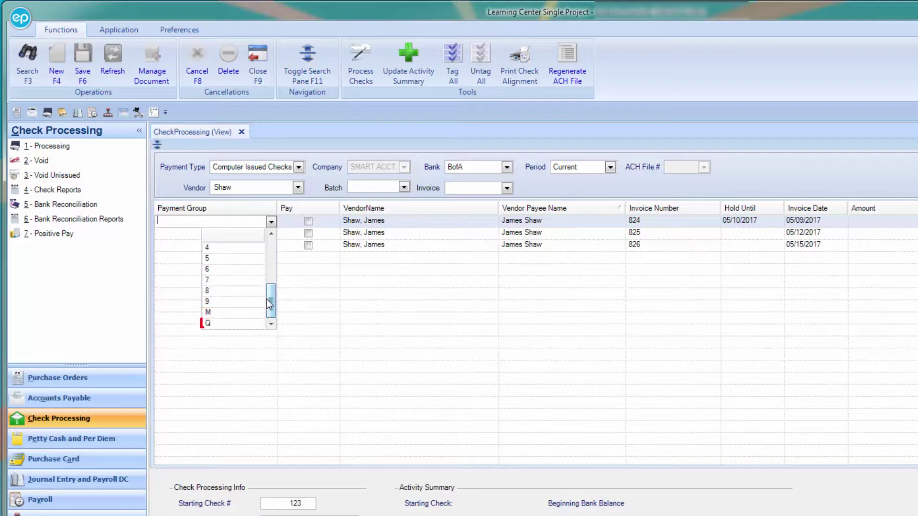
{"action": "left_click_drag", "start_coordinate": [270, 299], "coordinate": [275, 253]}
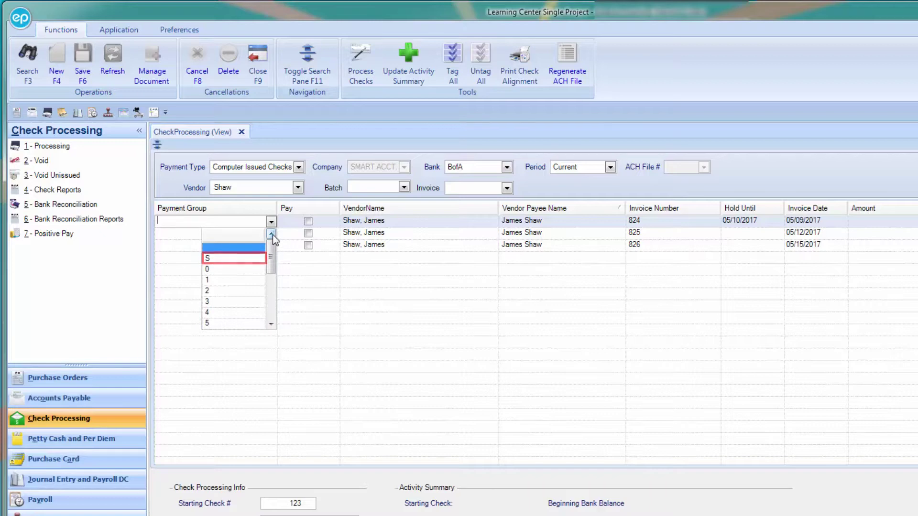
{"action": "left_click", "coordinate": [237, 259]}
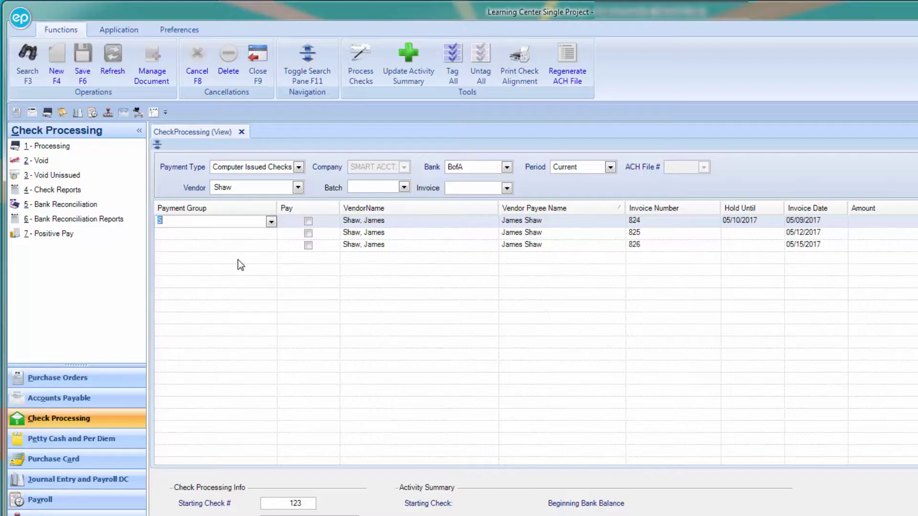
{"action": "left_click", "coordinate": [309, 222]}
{"action": "left_click", "coordinate": [309, 233]}
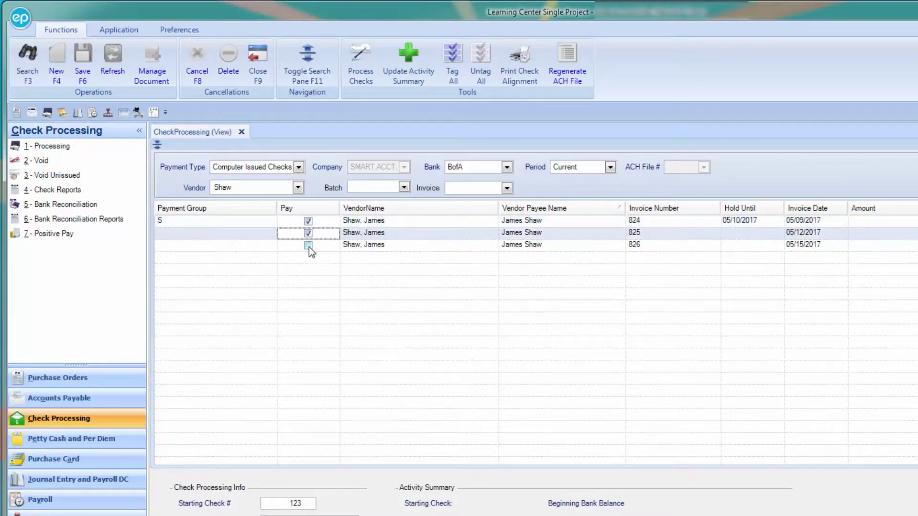
{"action": "left_click", "coordinate": [309, 245]}
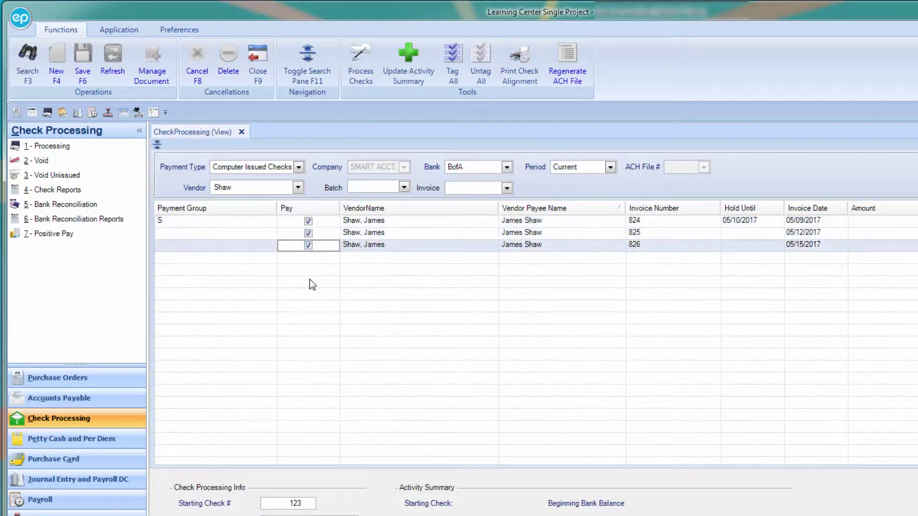
{"action": "left_click", "coordinate": [409, 73]}
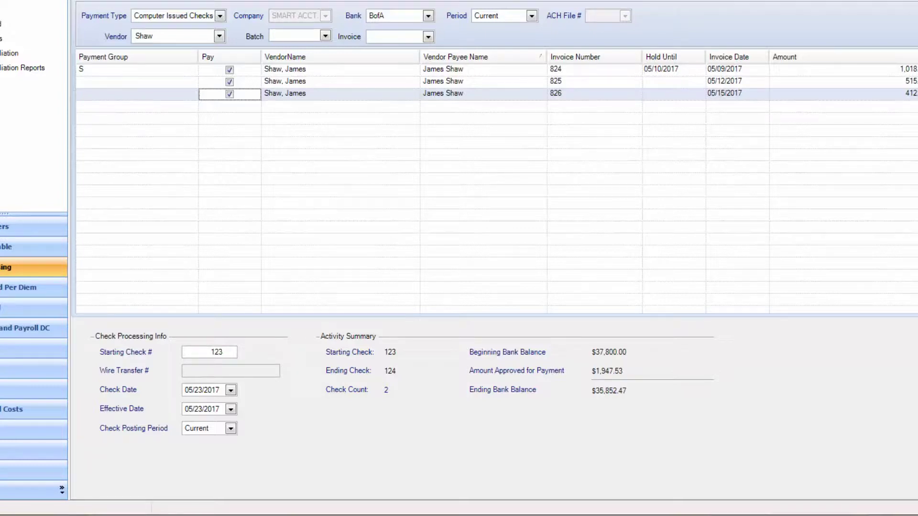
Replace the starting check number with 125, giving checks 125–126 for $1,947.53.
{"action": "double_click", "coordinate": [215, 352]}
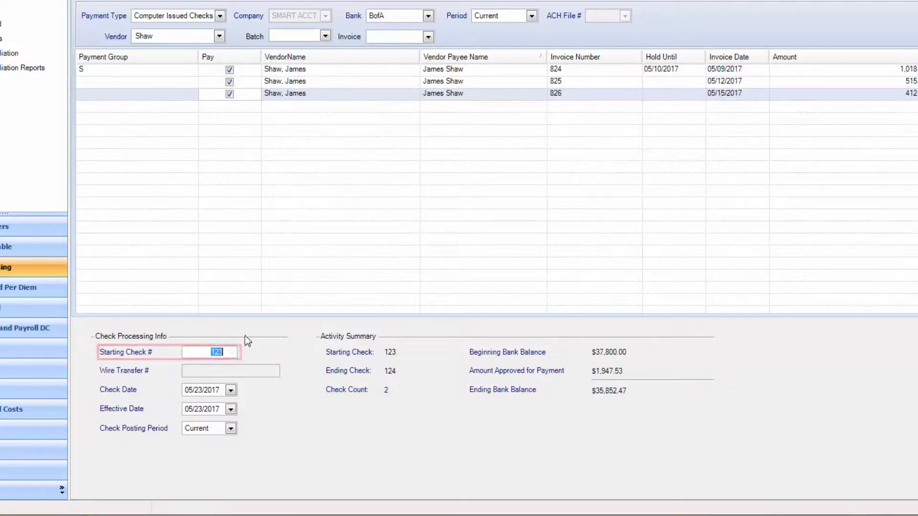
{"action": "type", "text": "125"}
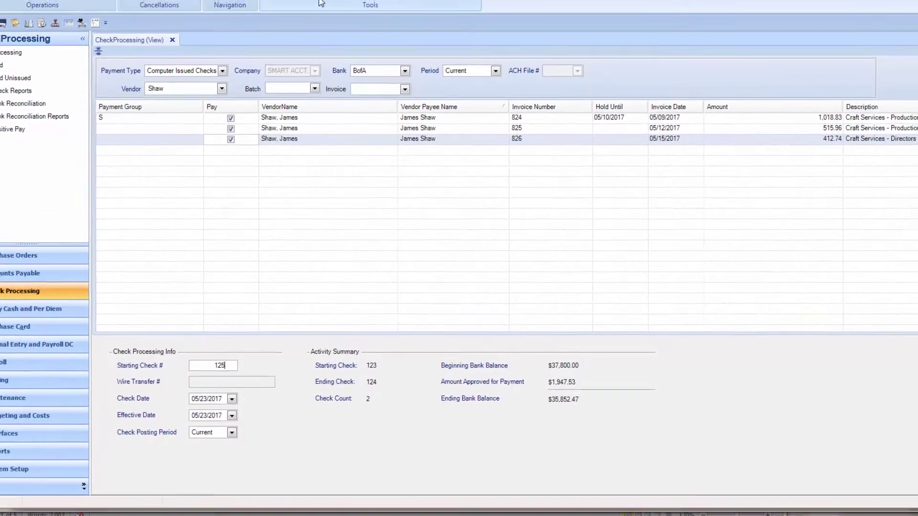
Refresh the summary, then process and print checks 125–126 on the chosen printer.
{"action": "left_click", "coordinate": [315, 22]}
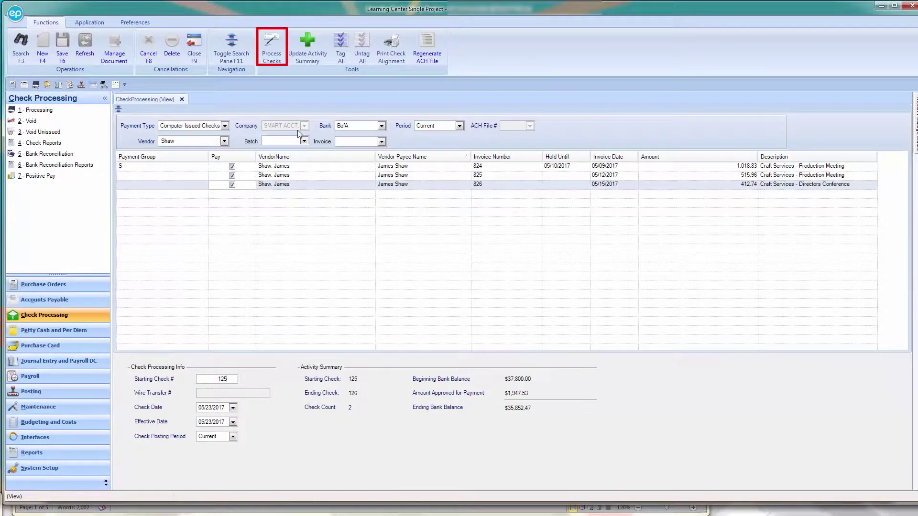
{"action": "left_click", "coordinate": [272, 50]}
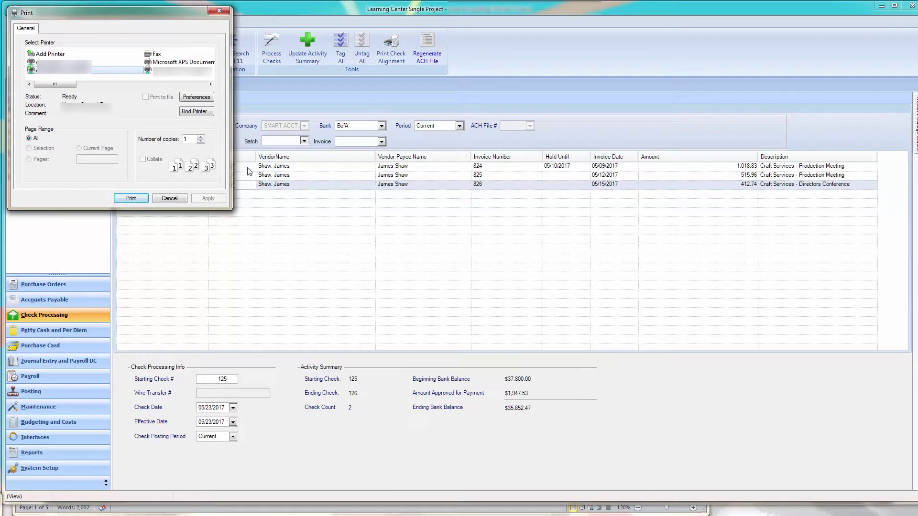
{"action": "left_click", "coordinate": [191, 72]}
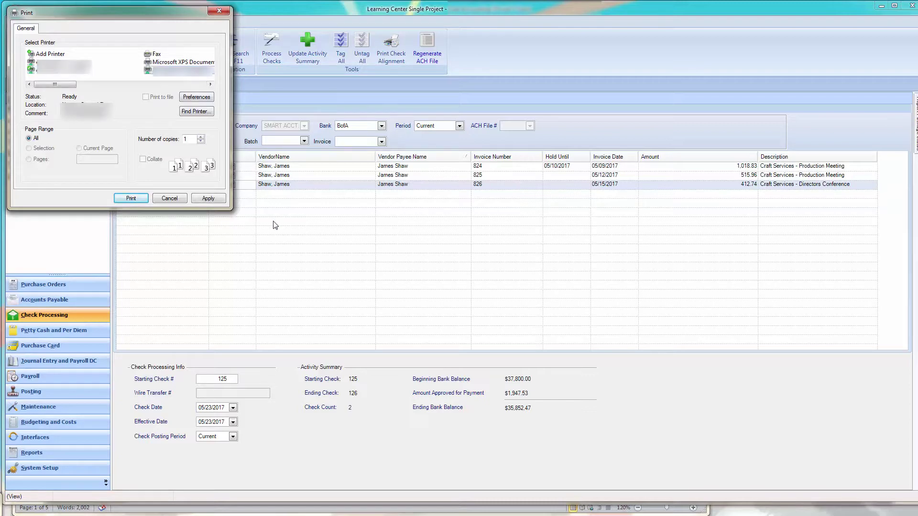
{"action": "left_click", "coordinate": [131, 199]}
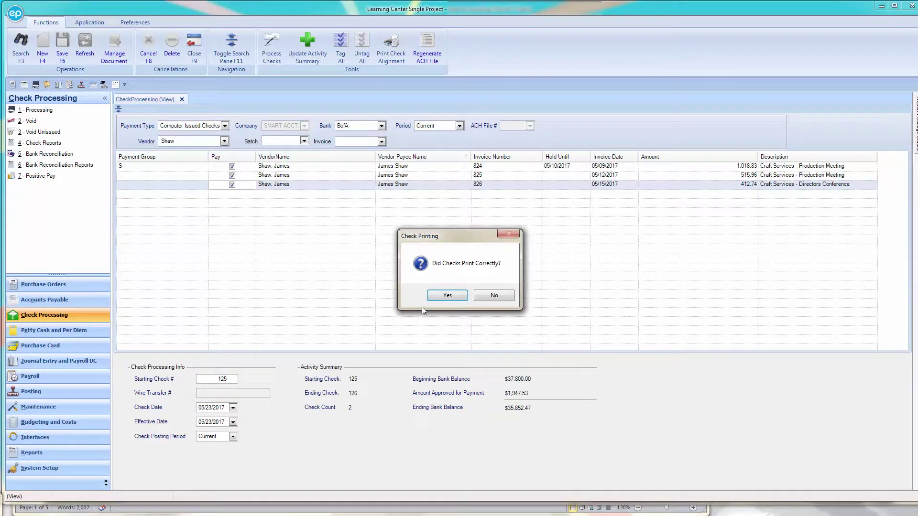
Confirm checks 125–126 printed, then void and reprint misprinted check 127 ($672.79).
{"action": "left_click", "coordinate": [445, 296]}
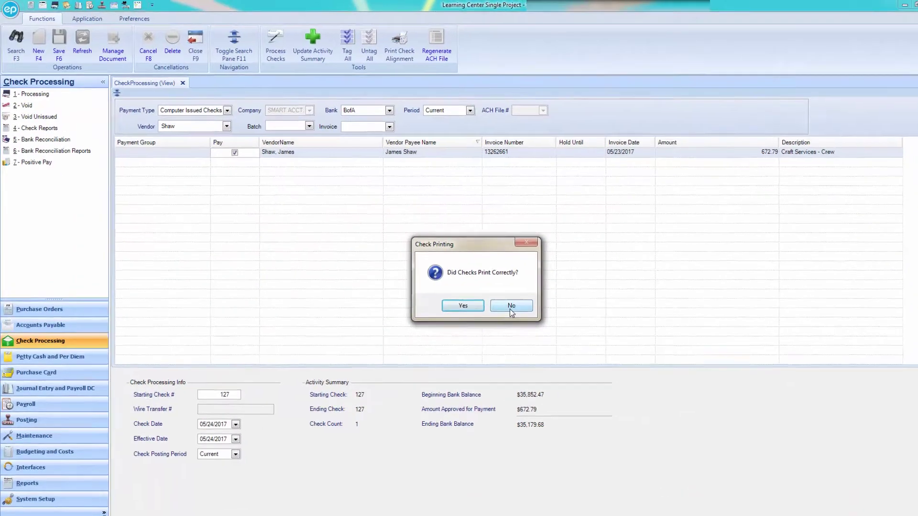
{"action": "left_click", "coordinate": [555, 333]}
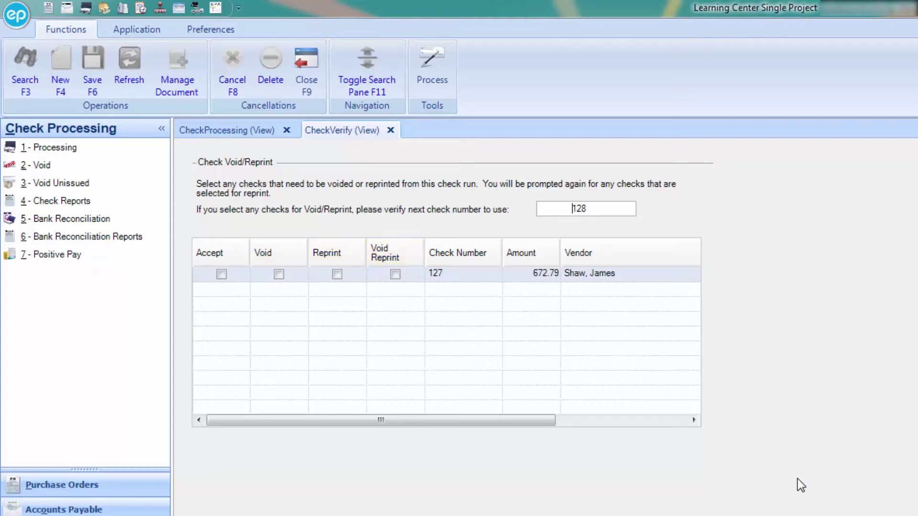
{"action": "left_click", "coordinate": [396, 274]}
{"action": "left_click", "coordinate": [431, 67]}
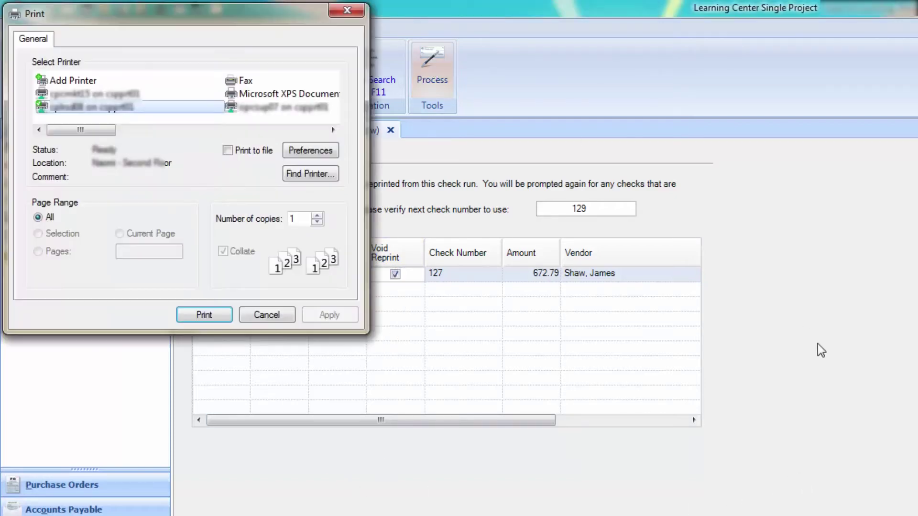
{"action": "left_click", "coordinate": [205, 313]}
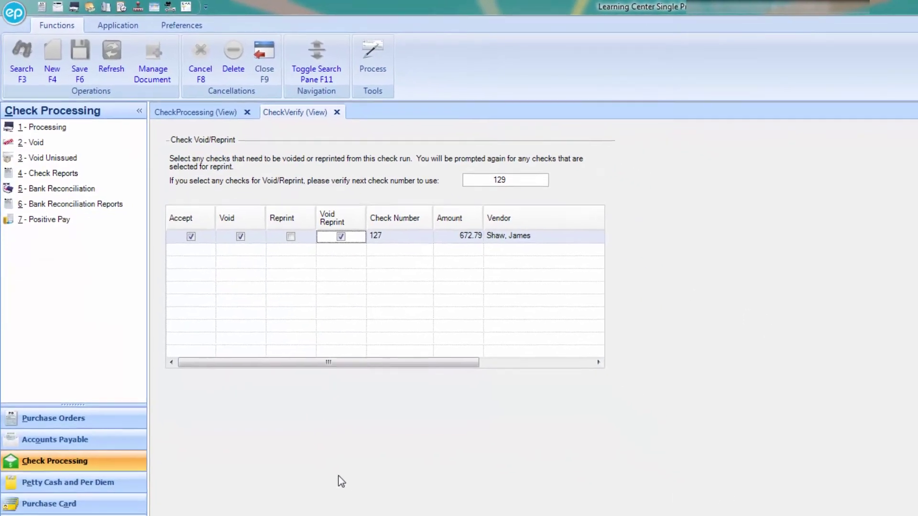